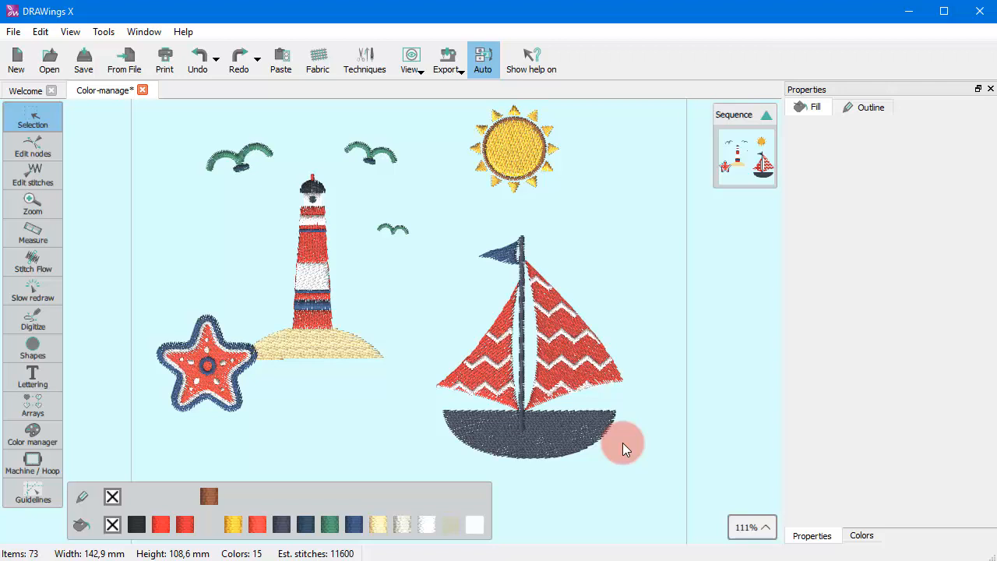
# - Change the seagulls' green fill thread to the more muted green #4f7d67 in the RGB palette
pyautogui.rightClick(330, 524)
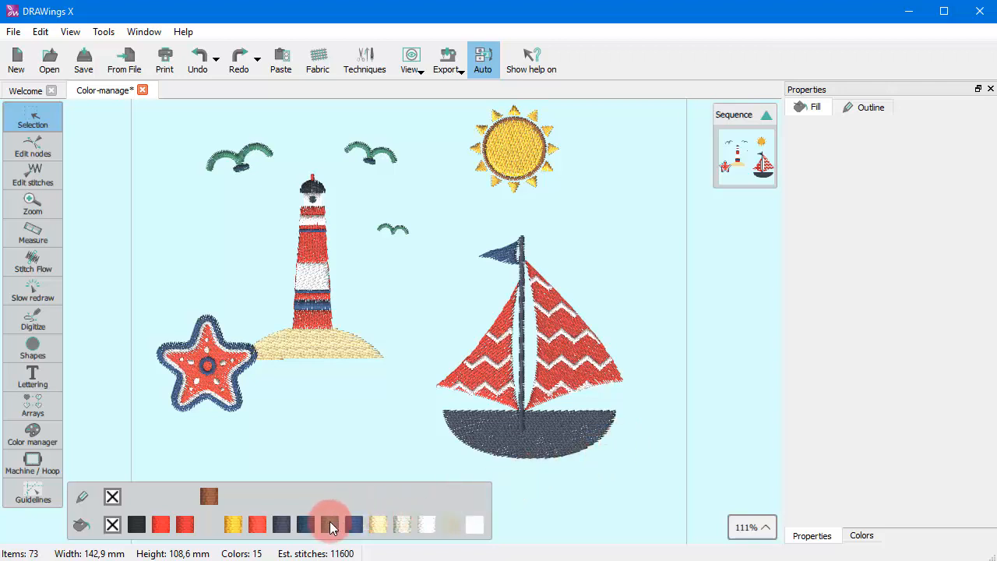
pyautogui.click(345, 485)
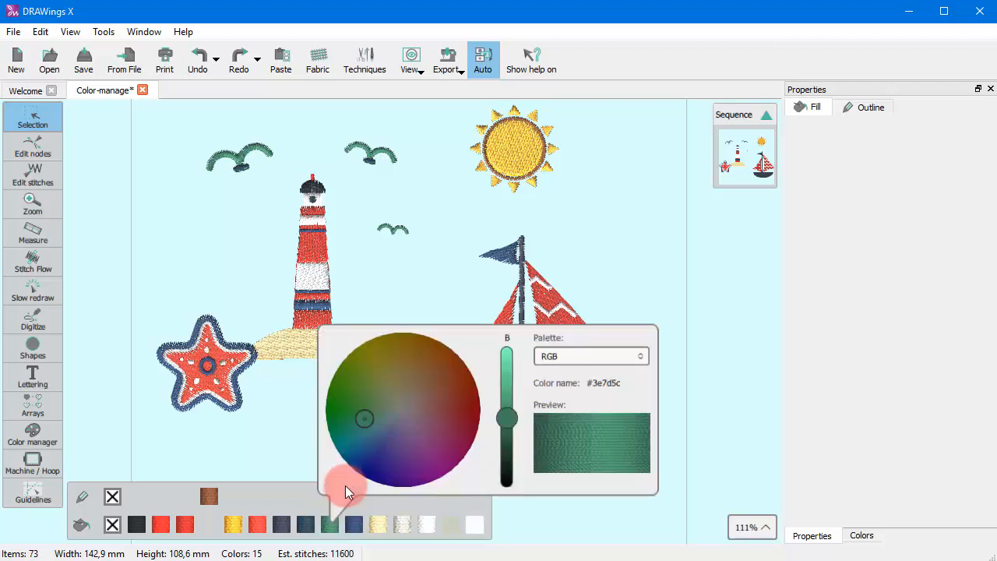
pyautogui.moveTo(363, 418); pyautogui.dragTo(374, 417)
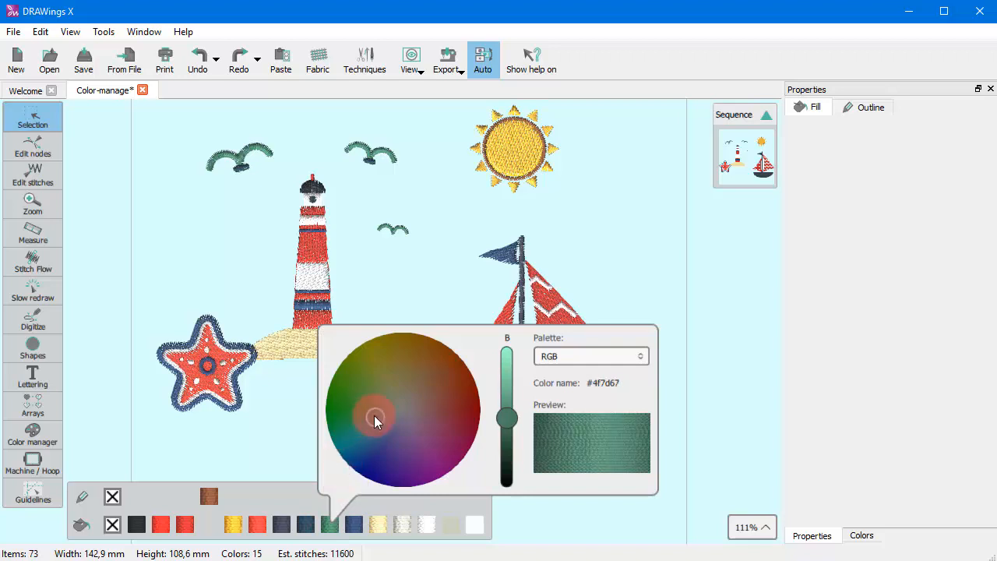
pyautogui.click(586, 208)
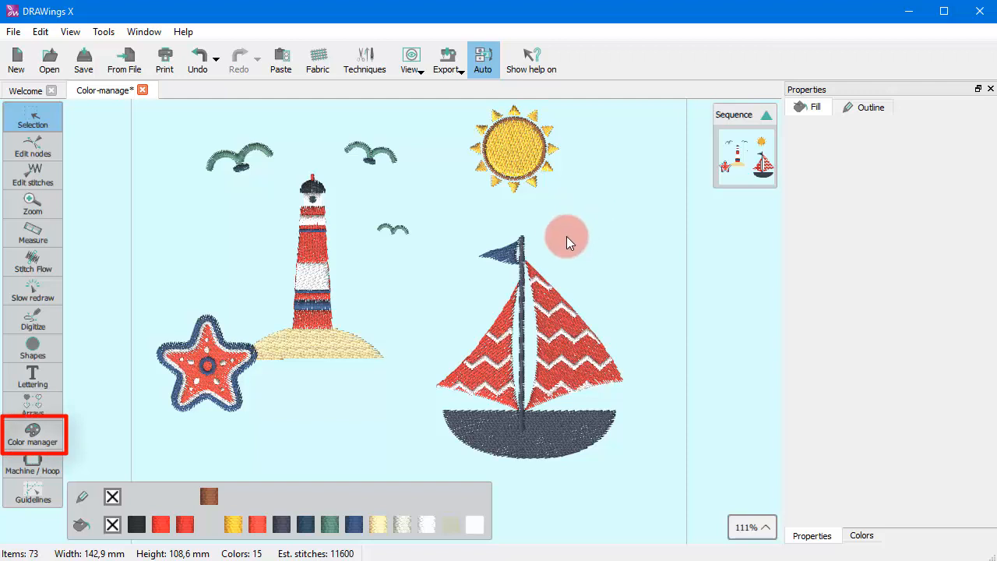
# - Open the Color manager and look through the list of thread colors used in the design
pyautogui.click(33, 434)
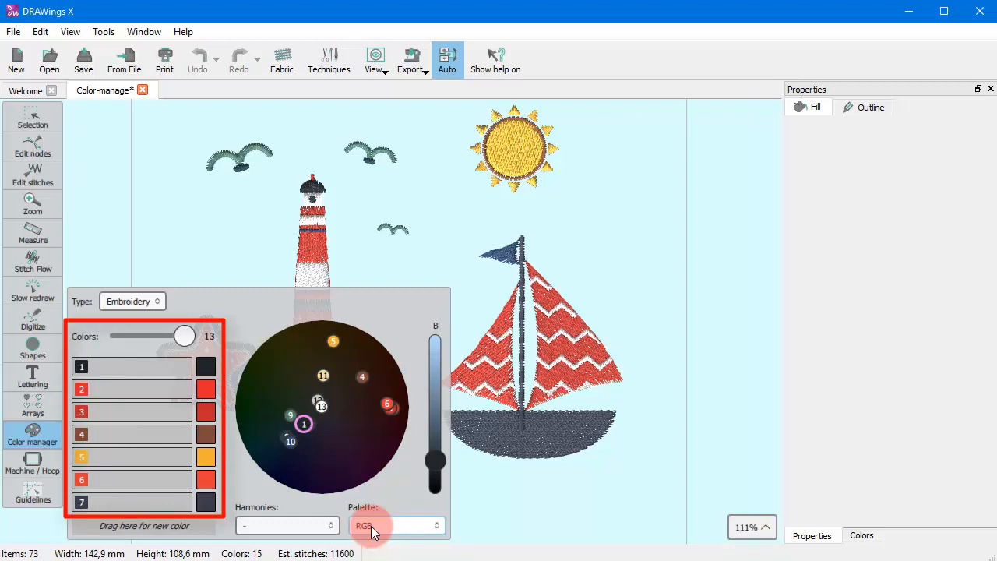
pyautogui.scroll(-3, 176, 402)
pyautogui.scroll(3, 177, 402)
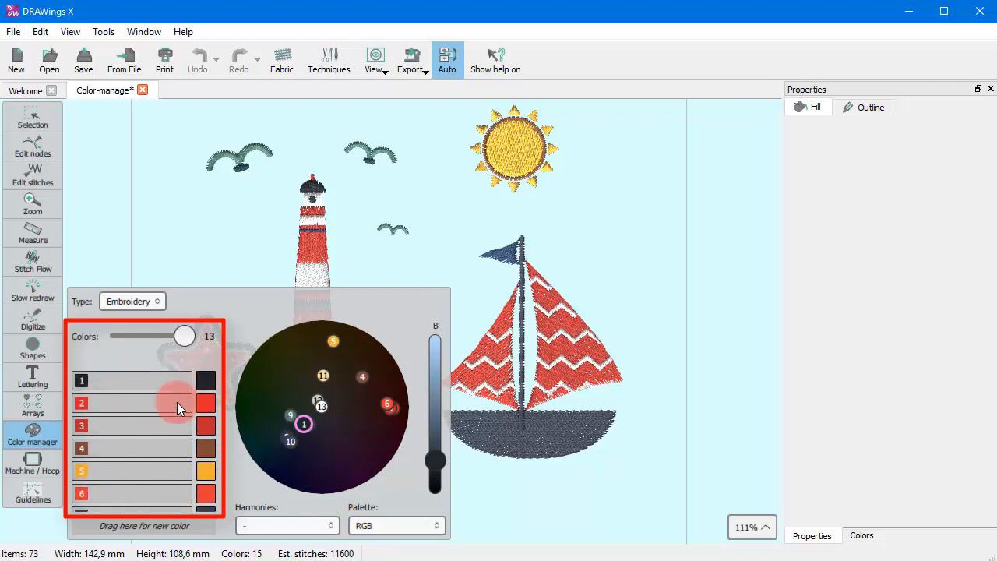
pyautogui.scroll(-3, 177, 401)
pyautogui.scroll(3, 177, 402)
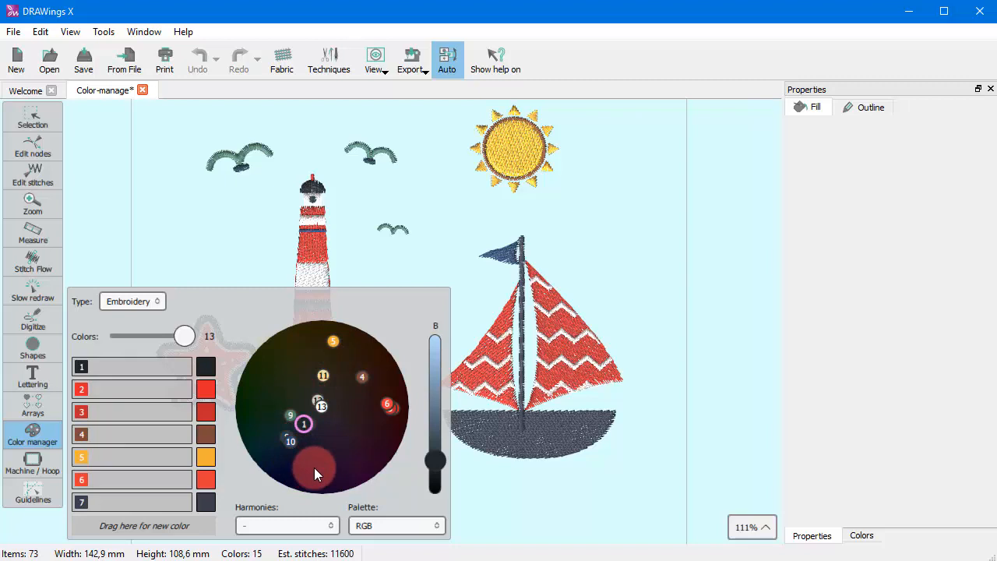
# - Pick the sun's color 5 from the design and shift its hue slightly on the color wheel
pyautogui.click(508, 155)
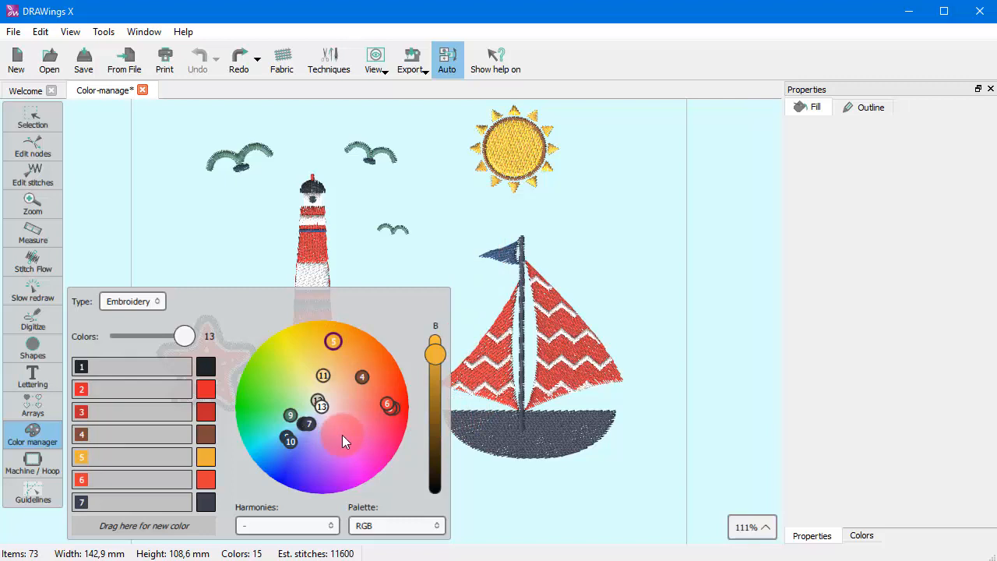
pyautogui.moveTo(334, 343)
pyautogui.mouseDown()
pyautogui.moveTo(362, 344)
pyautogui.moveTo(340, 350)
pyautogui.mouseUp()
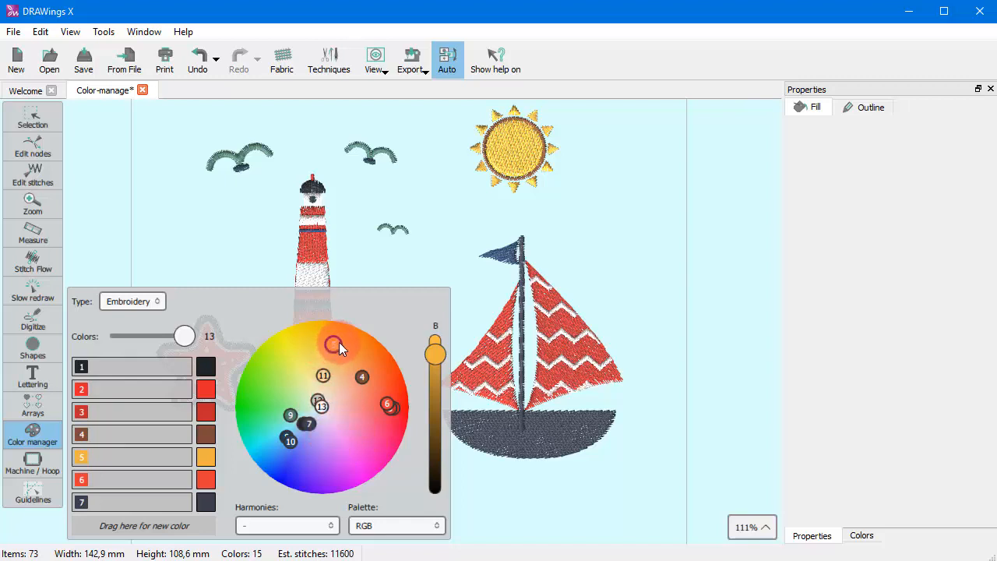
# - Try a deeper orange for the sun's color 5 on the color wheel and undo that change
pyautogui.moveTo(338, 342); pyautogui.dragTo(356, 345)
pyautogui.moveTo(430, 350)
pyautogui.mouseDown()
pyautogui.moveTo(438, 387)
pyautogui.moveTo(444, 355)
pyautogui.mouseUp()
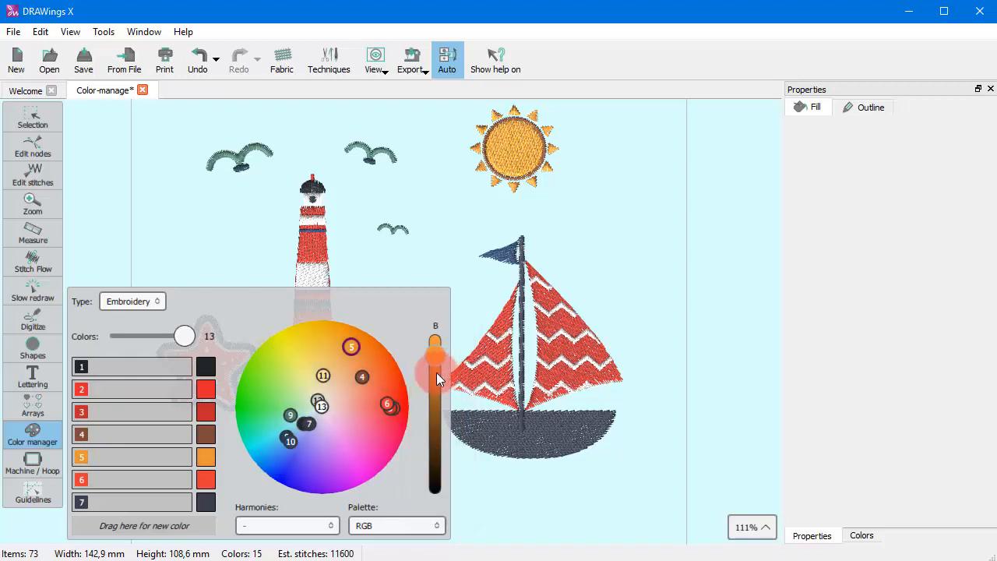
pyautogui.click(196, 70)
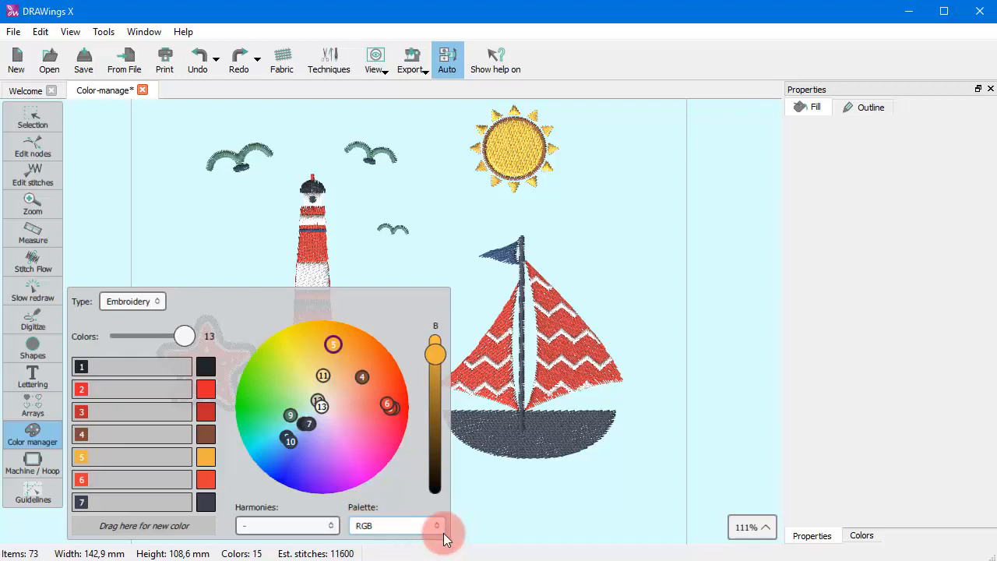
# - Convert the design to the KINGSTAR thread palette, return to Selection and check the thread codes of the color swatches
pyautogui.click(436, 527)
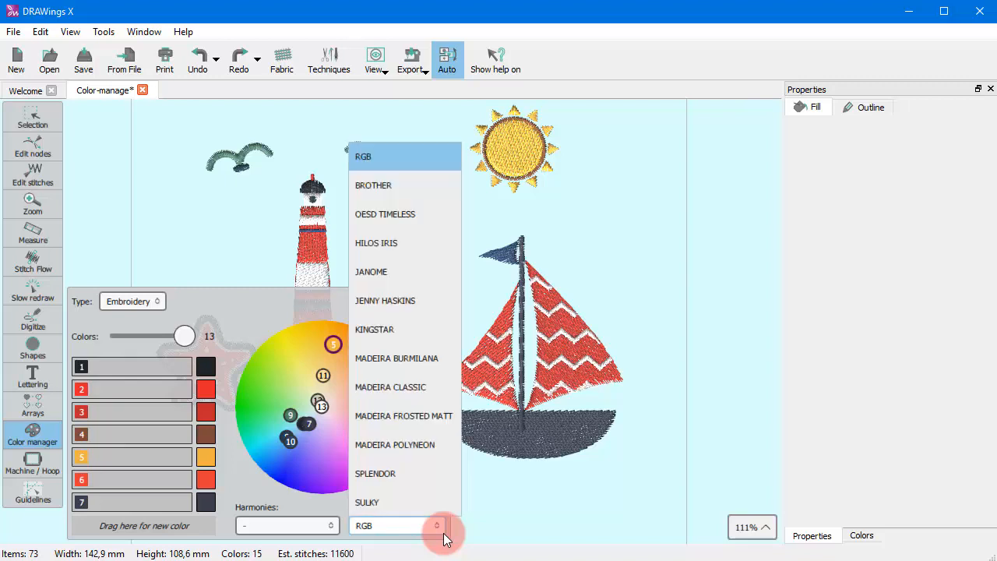
pyautogui.click(390, 331)
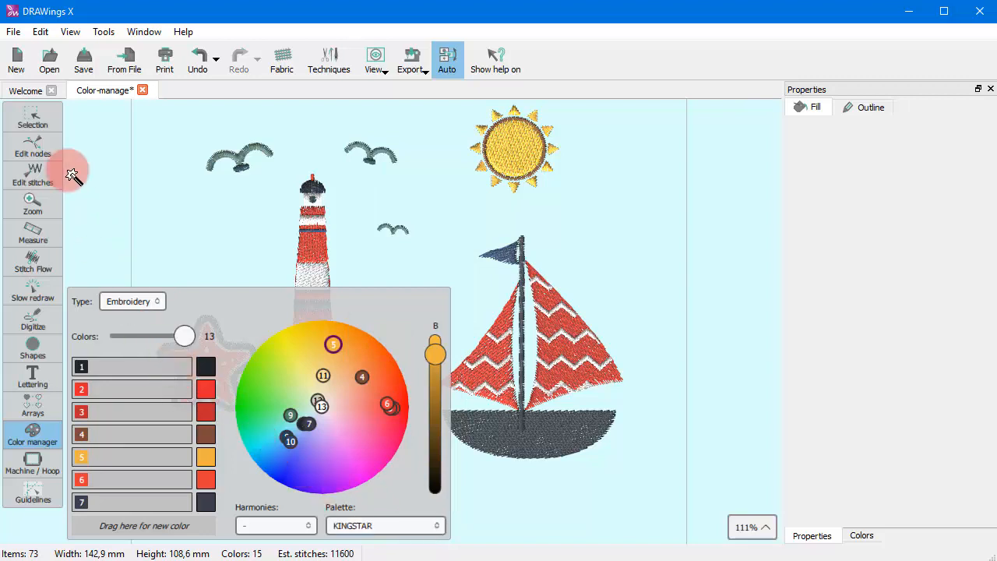
pyautogui.click(27, 115)
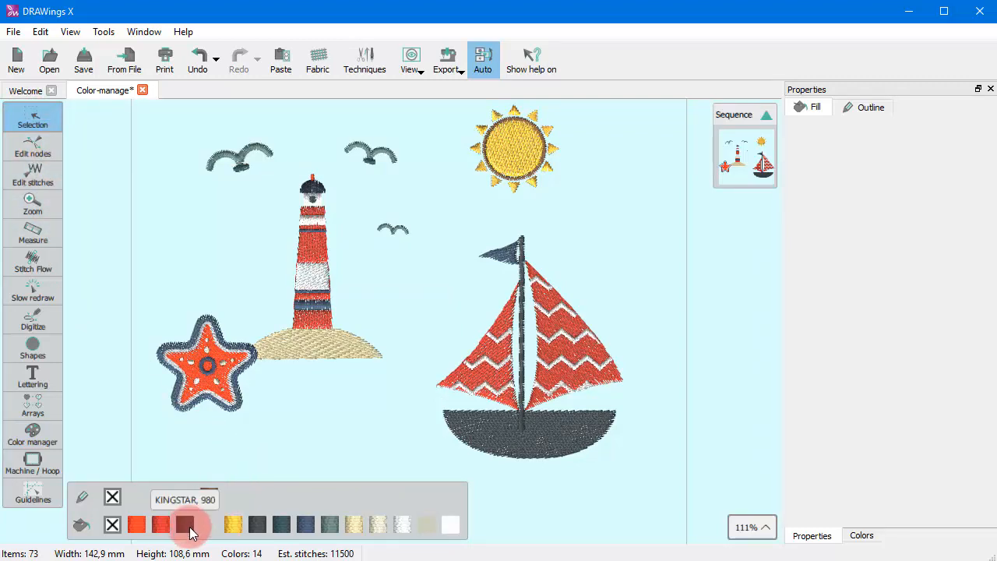
pyautogui.moveTo(187, 526); pyautogui.dragTo(399, 525)
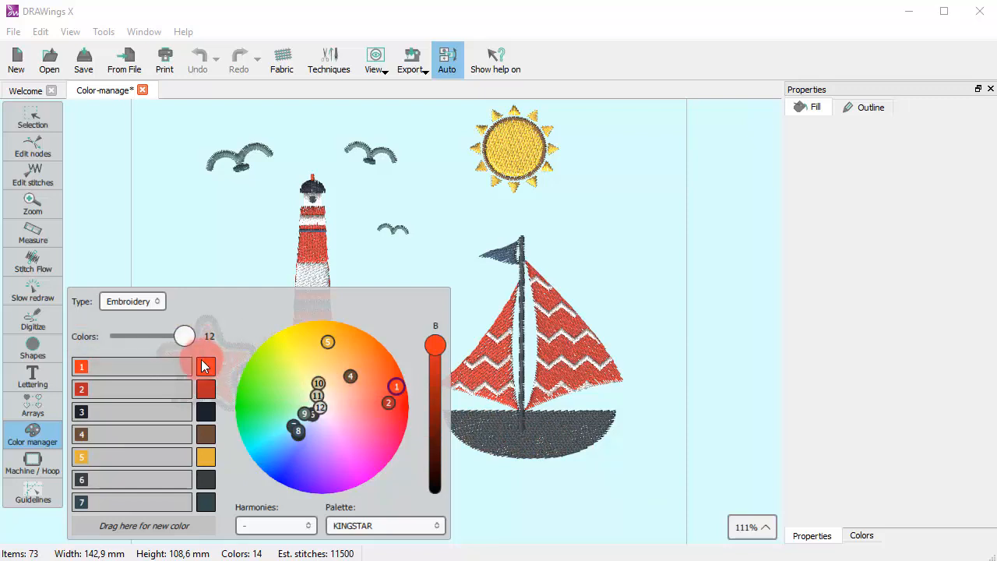
# - Reduce the design to 8 colors in the Color manager and review how the colors are grouped
pyautogui.moveTo(182, 334)
pyautogui.mouseDown()
pyautogui.moveTo(154, 337)
pyautogui.moveTo(168, 340)
pyautogui.mouseUp()
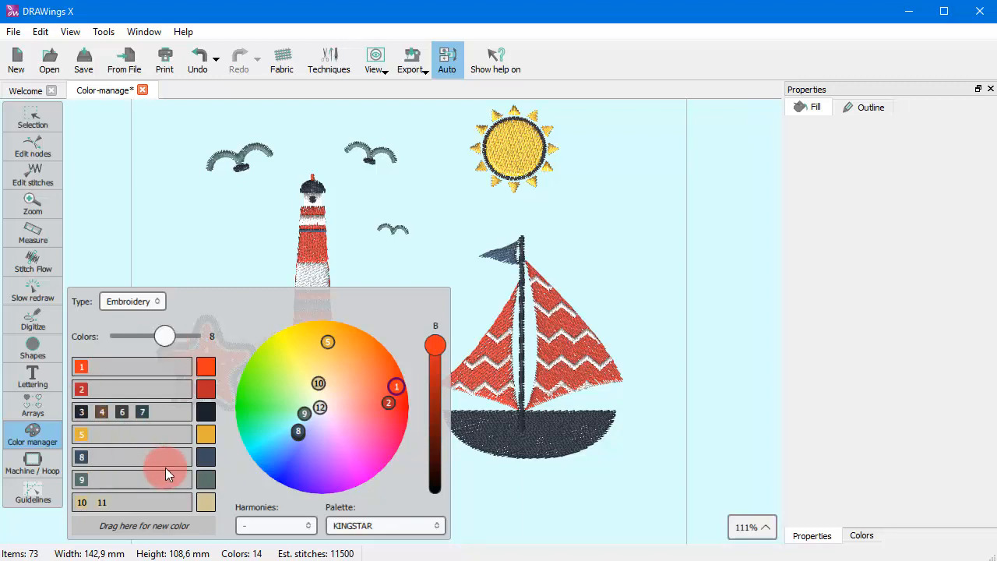
pyautogui.scroll(-1, 165, 467)
pyautogui.scroll(1, 165, 467)
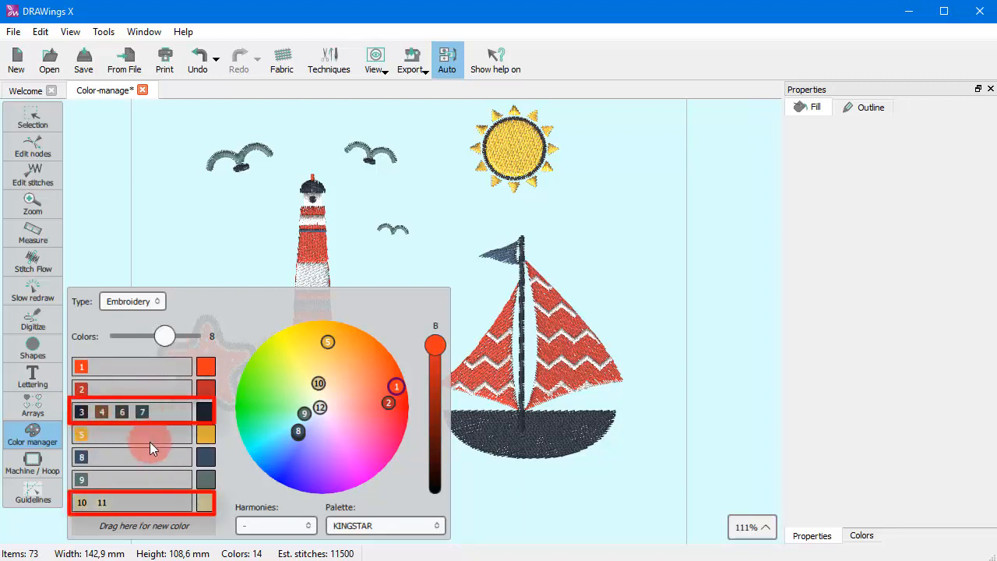
pyautogui.scroll(-1, 152, 436)
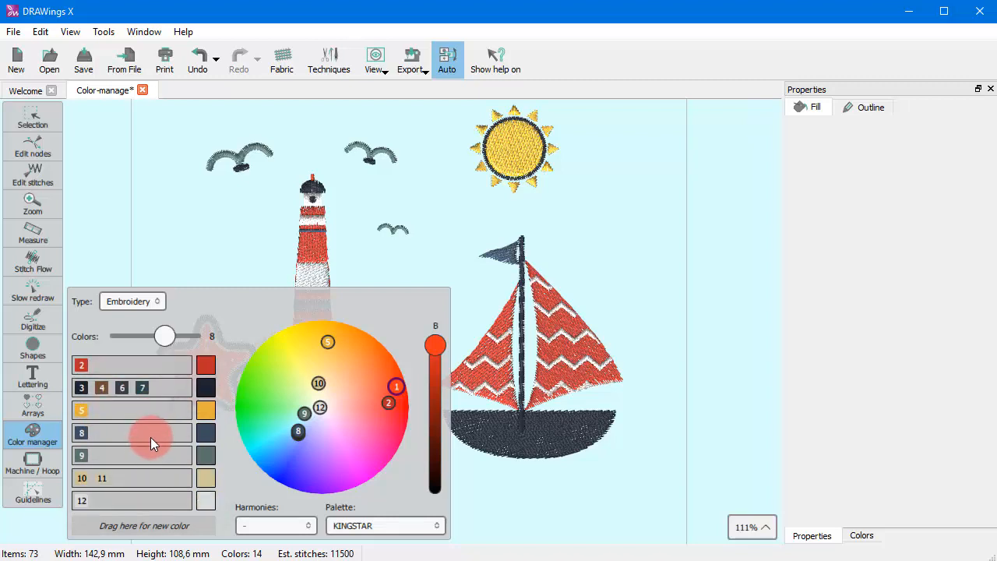
pyautogui.scroll(1, 150, 437)
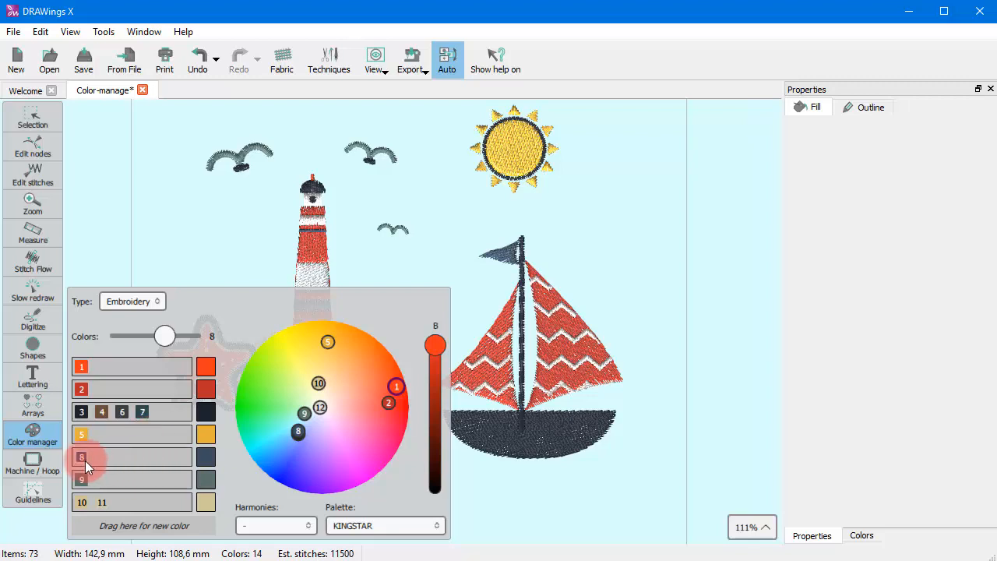
# - Merge color 8 into the dark group led by color 3 and split brown color 4 off as a separate color
pyautogui.moveTo(159, 420); pyautogui.dragTo(156, 421)
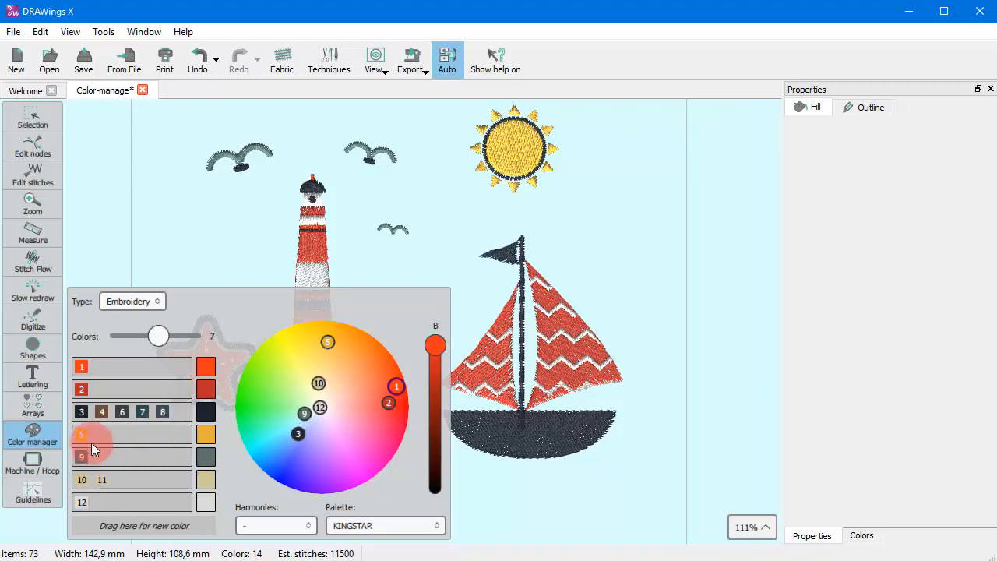
pyautogui.moveTo(97, 412); pyautogui.dragTo(130, 524)
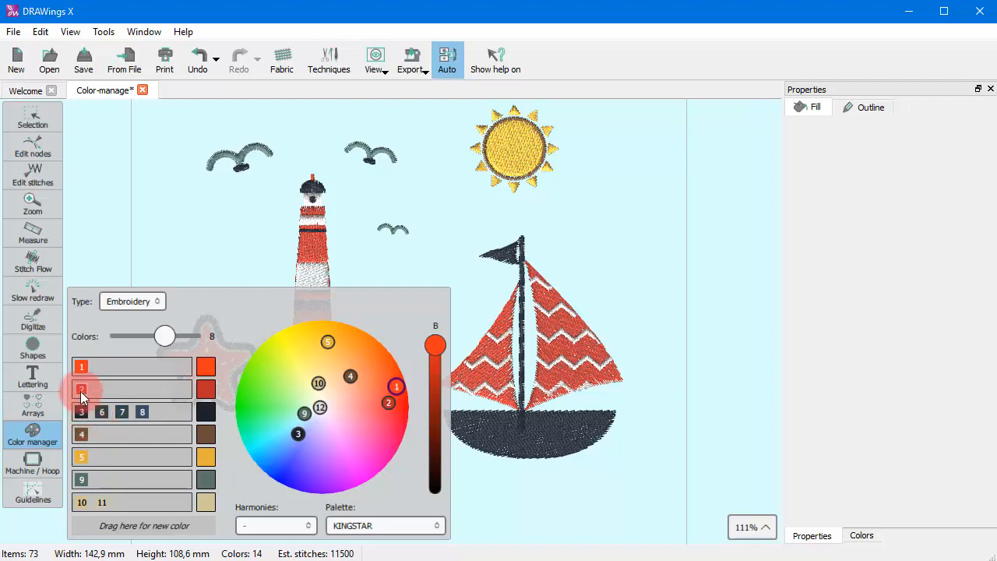
# - Merge color 2 into color 1, combine colors 10 and 11 under color 12, and apply the reduction by returning to Selection
pyautogui.moveTo(116, 370); pyautogui.dragTo(114, 370)
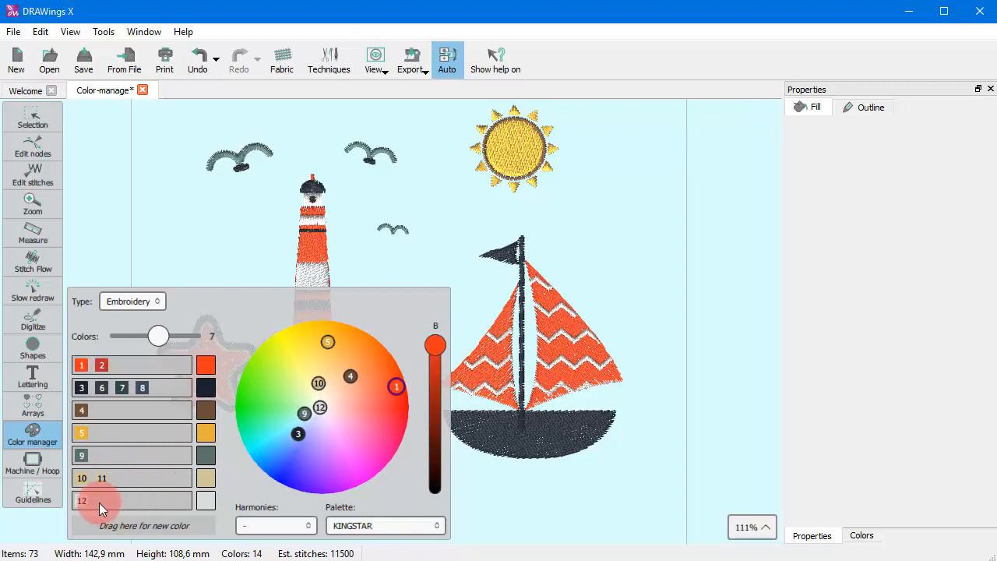
pyautogui.moveTo(98, 502)
pyautogui.mouseDown()
pyautogui.moveTo(83, 463)
pyautogui.moveTo(83, 497)
pyautogui.moveTo(113, 481)
pyautogui.moveTo(82, 499)
pyautogui.moveTo(114, 389)
pyautogui.moveTo(88, 510)
pyautogui.moveTo(136, 379)
pyautogui.moveTo(126, 387)
pyautogui.mouseUp()
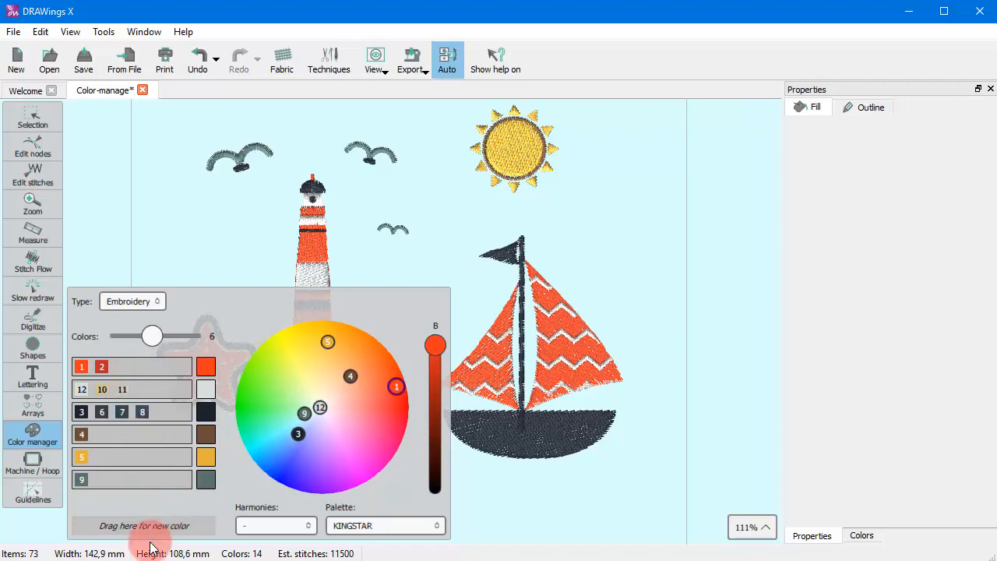
pyautogui.click(632, 472)
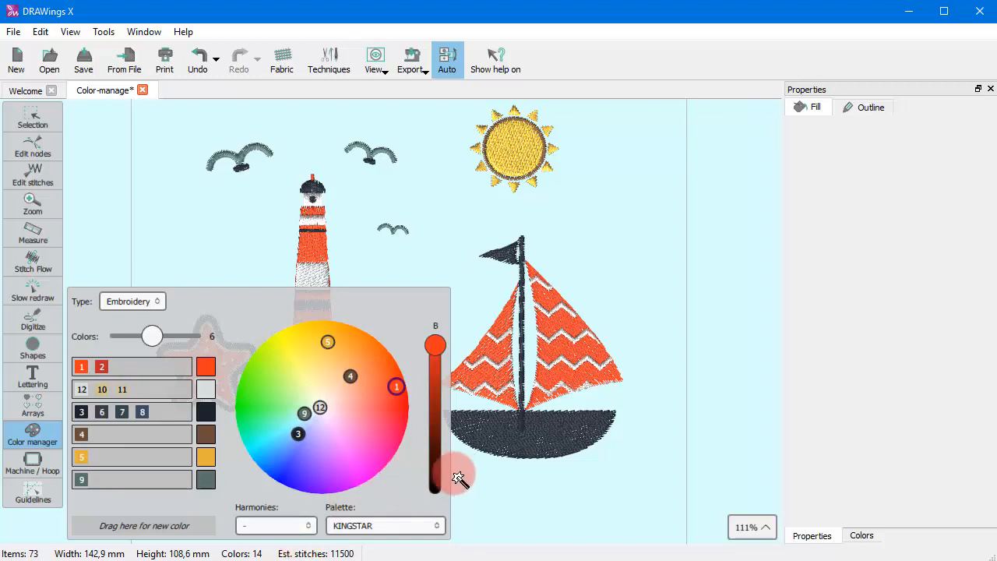
pyautogui.click(23, 116)
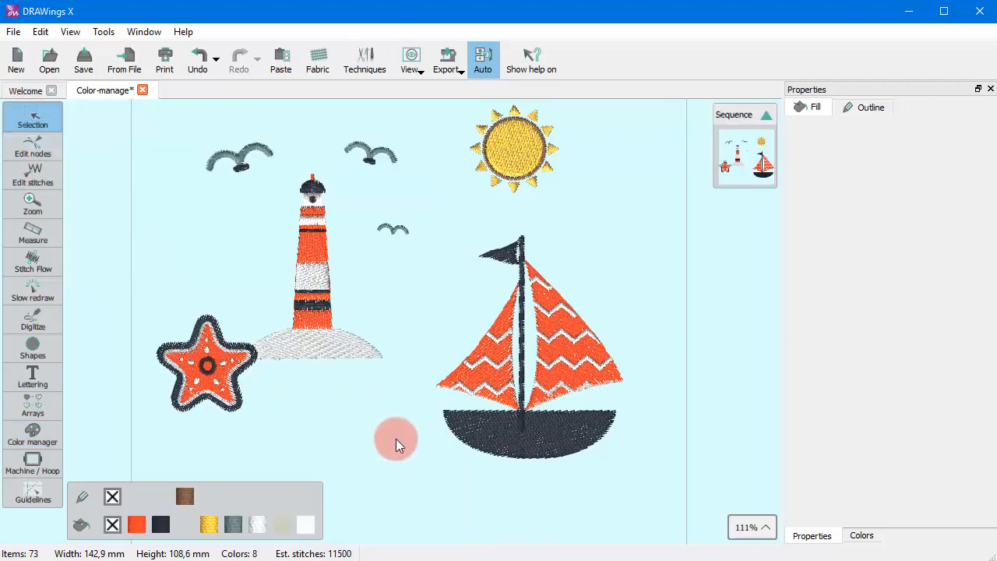
# - Reopen the Color manager and review the reduced color list
pyautogui.click(33, 431)
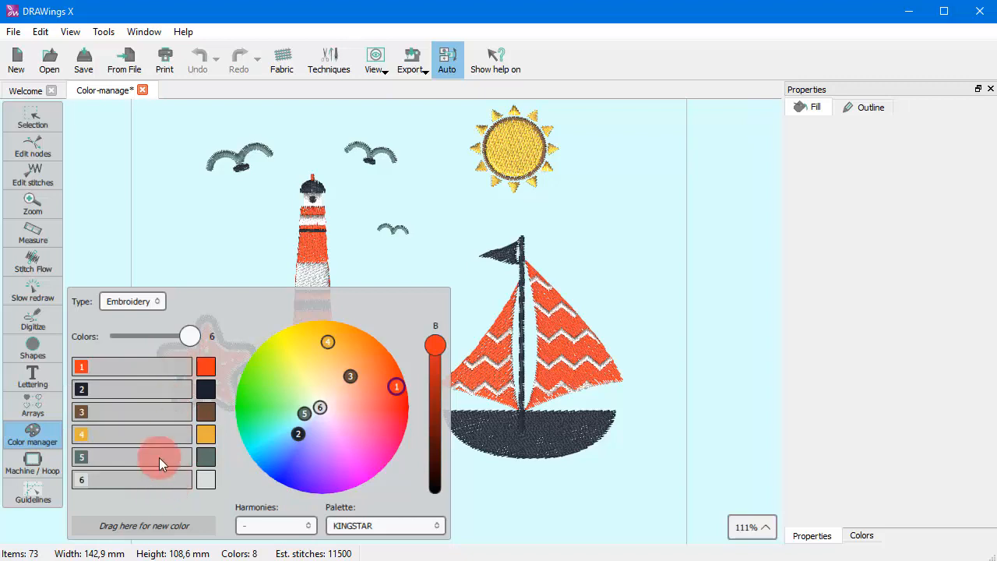
pyautogui.click(138, 238)
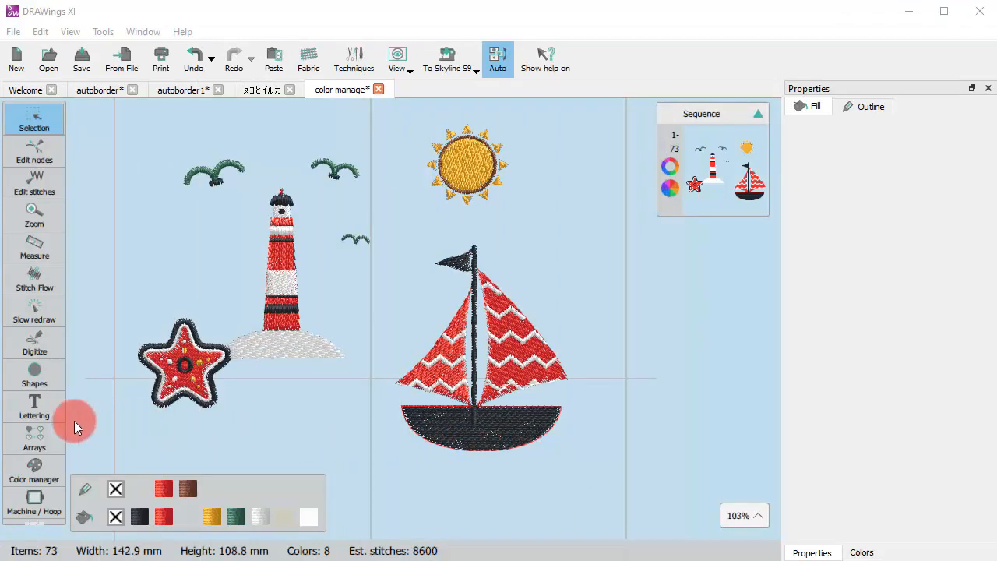
# - Open the Color manager for the color manage design, apply the Monochromatic harmony and rotate it to golden yellow
pyautogui.click(37, 469)
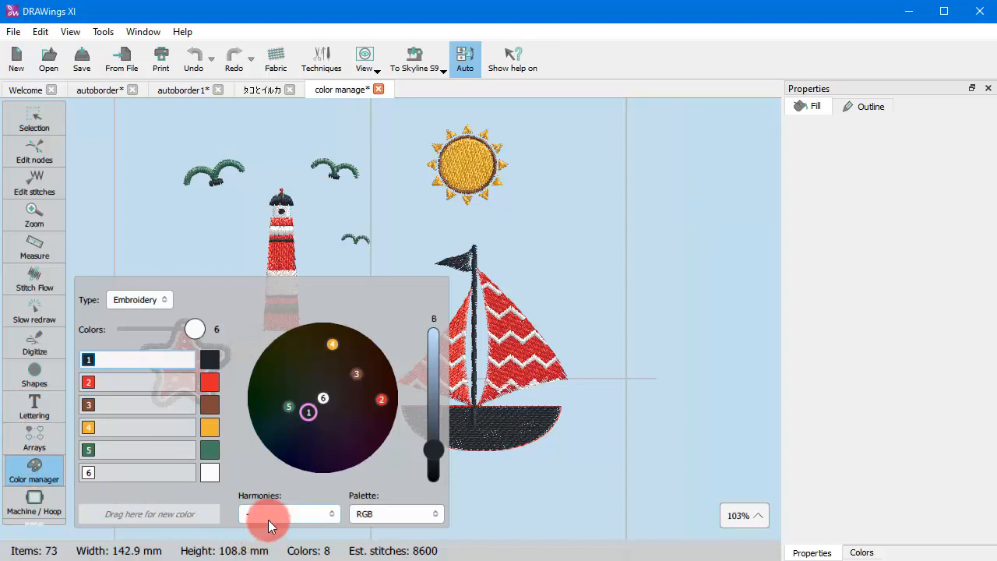
pyautogui.click(268, 517)
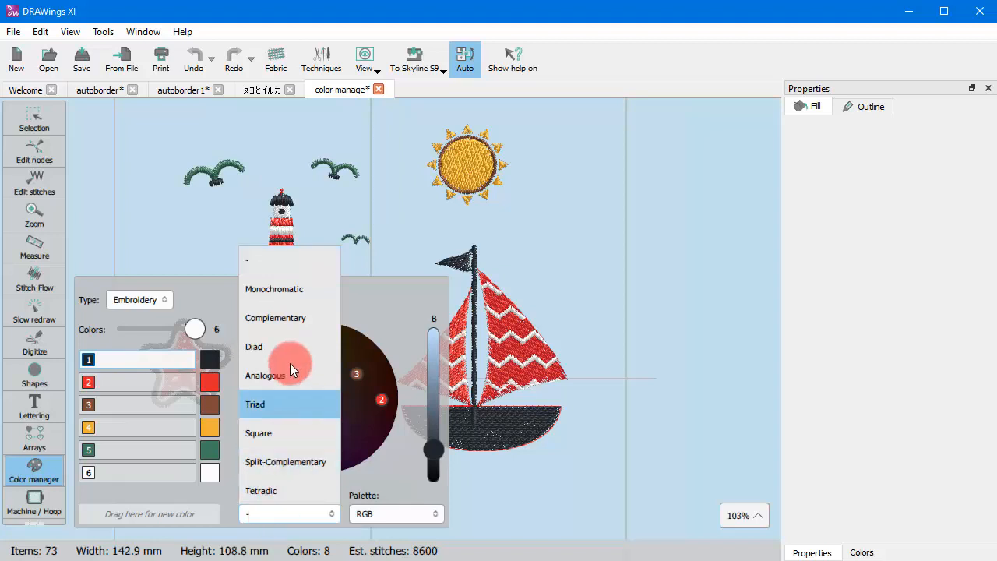
pyautogui.click(279, 294)
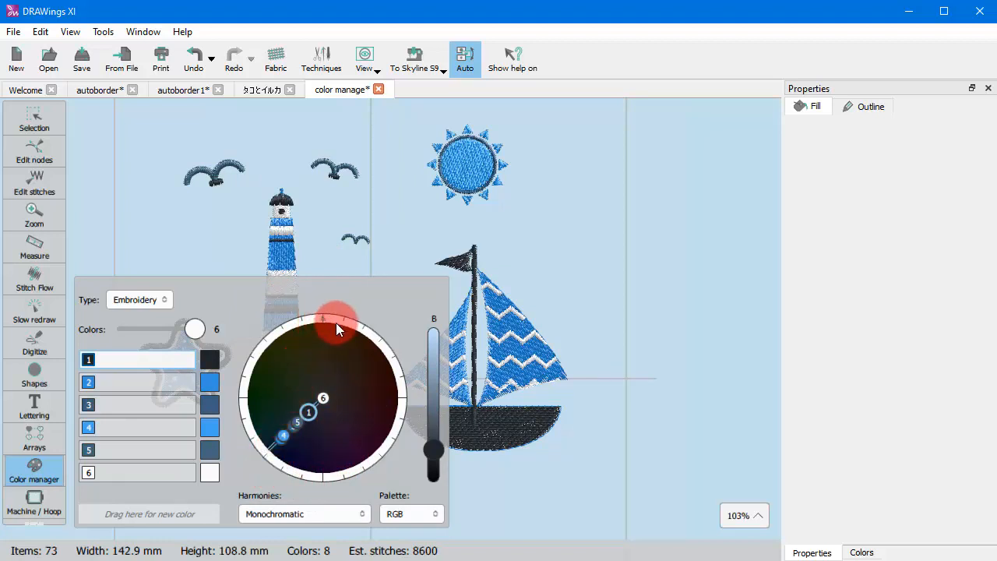
pyautogui.moveTo(321, 317); pyautogui.dragTo(363, 432)
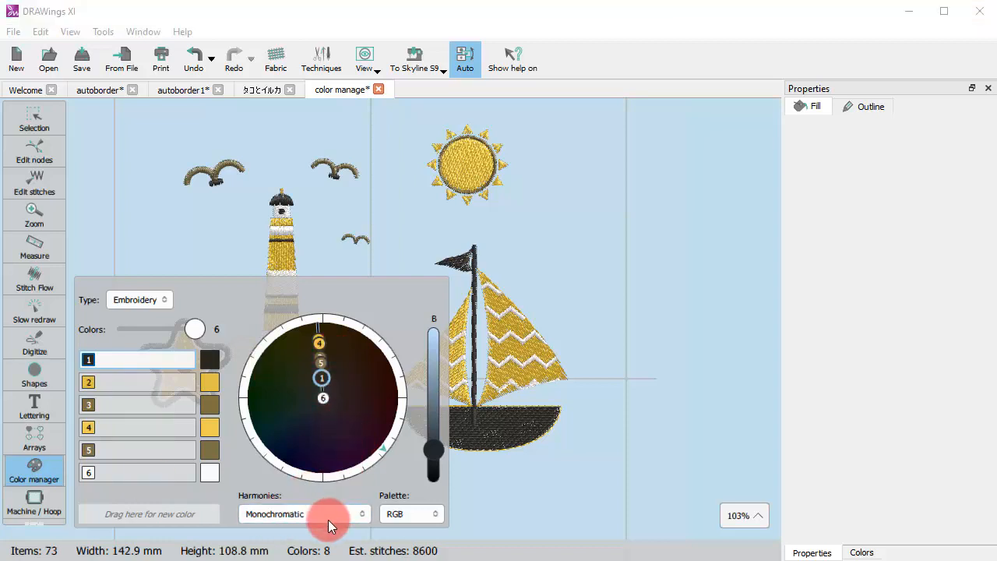
# - Apply the Complementary harmony and rotate it to turquoise with brown as the opposite color
pyautogui.click(309, 498)
pyautogui.click(279, 320)
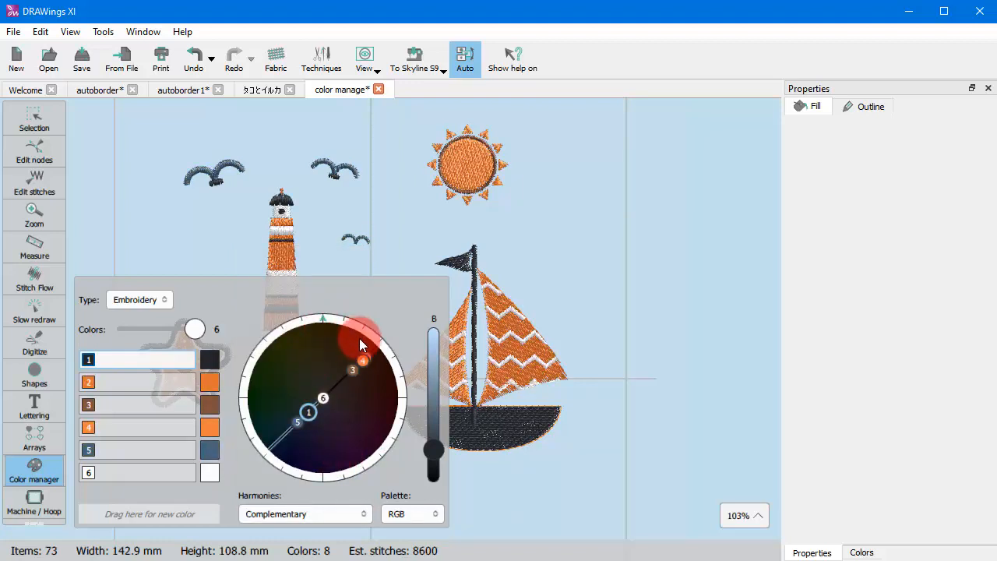
pyautogui.moveTo(321, 320); pyautogui.dragTo(313, 503)
# - Apply the Diad harmony and rotate it to a green and yellow color scheme
pyautogui.click(320, 514)
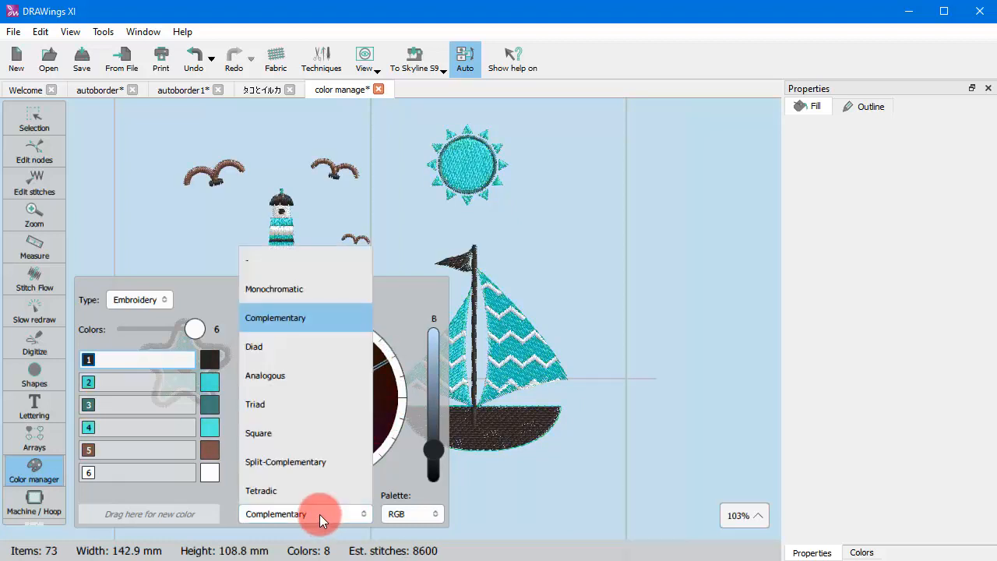
pyautogui.click(314, 355)
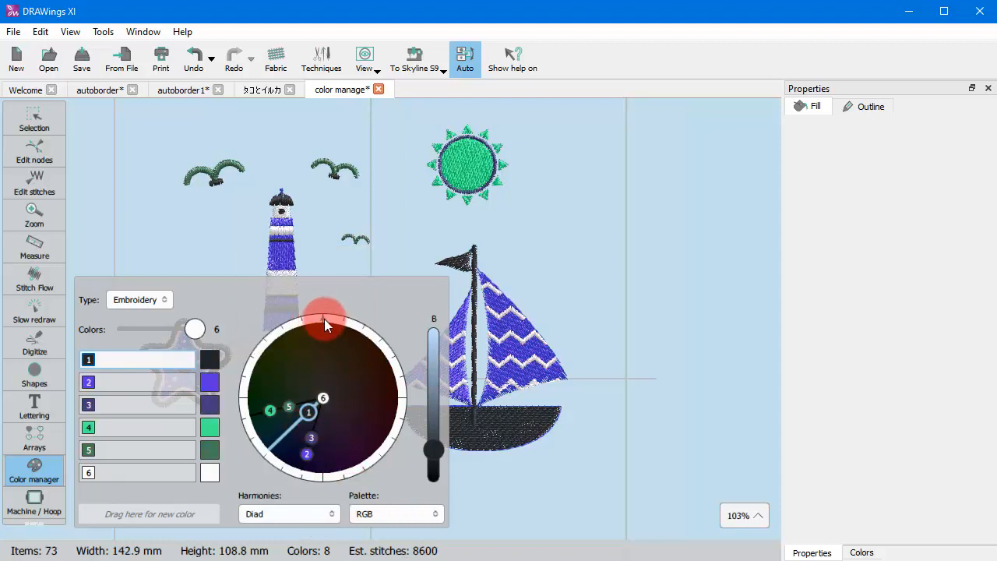
pyautogui.moveTo(324, 319); pyautogui.dragTo(388, 375)
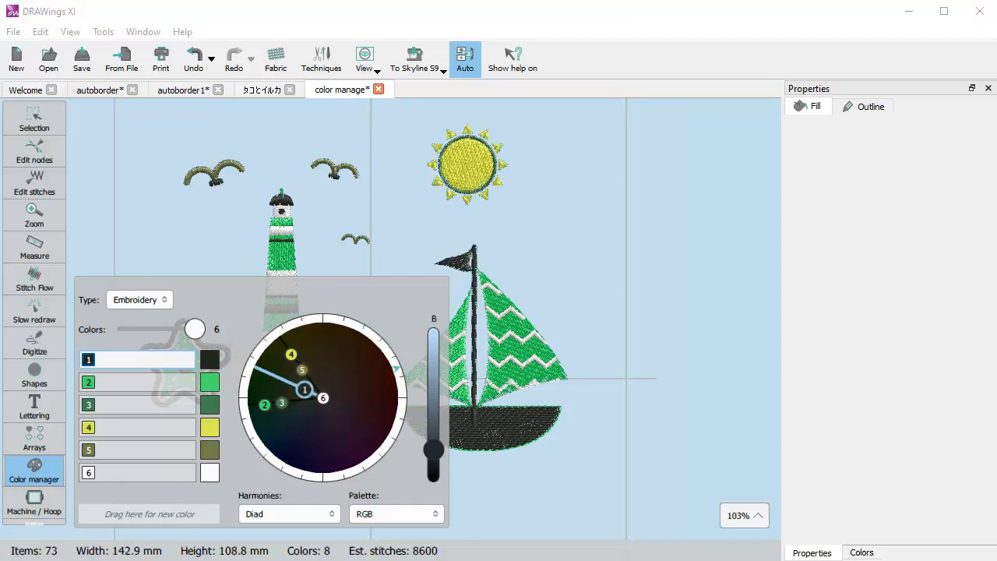
# - Apply the Analogous harmony to the design's colors and rotate it around the color wheel
pyautogui.click(312, 514)
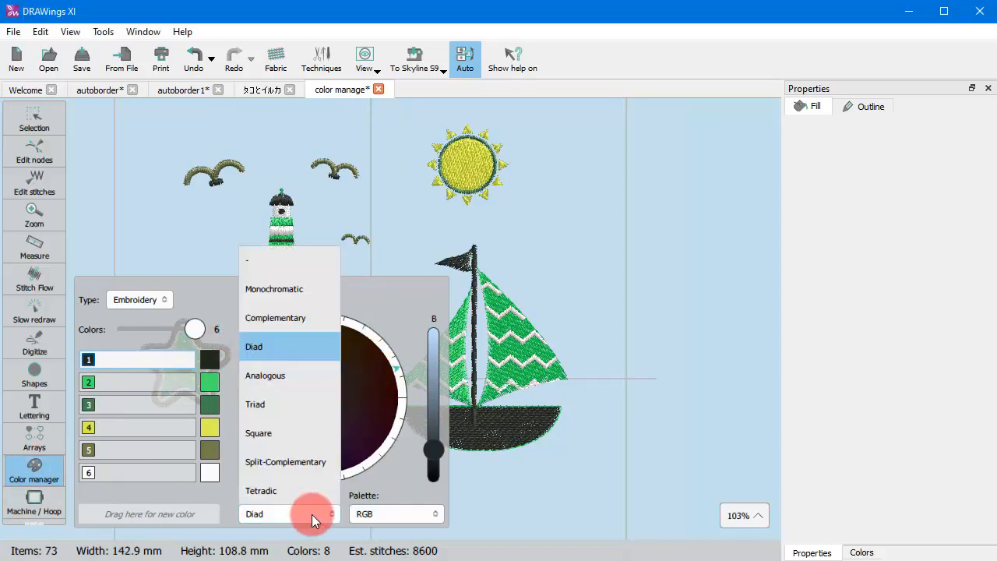
pyautogui.click(278, 377)
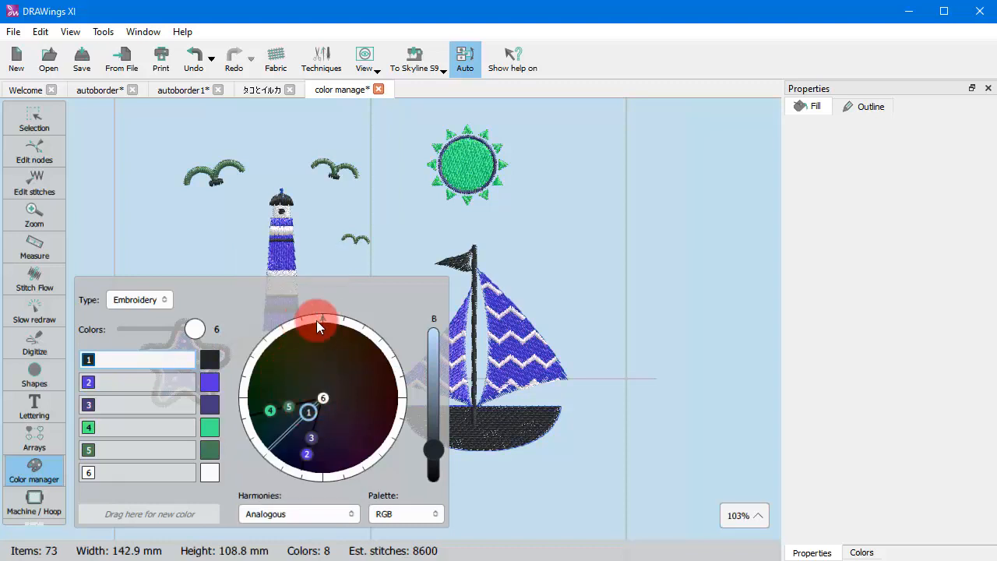
pyautogui.moveTo(323, 317); pyautogui.dragTo(256, 533)
# - Apply the Triad harmony and rotate it to a pink, orange and green color scheme
pyautogui.click(269, 515)
pyautogui.click(288, 408)
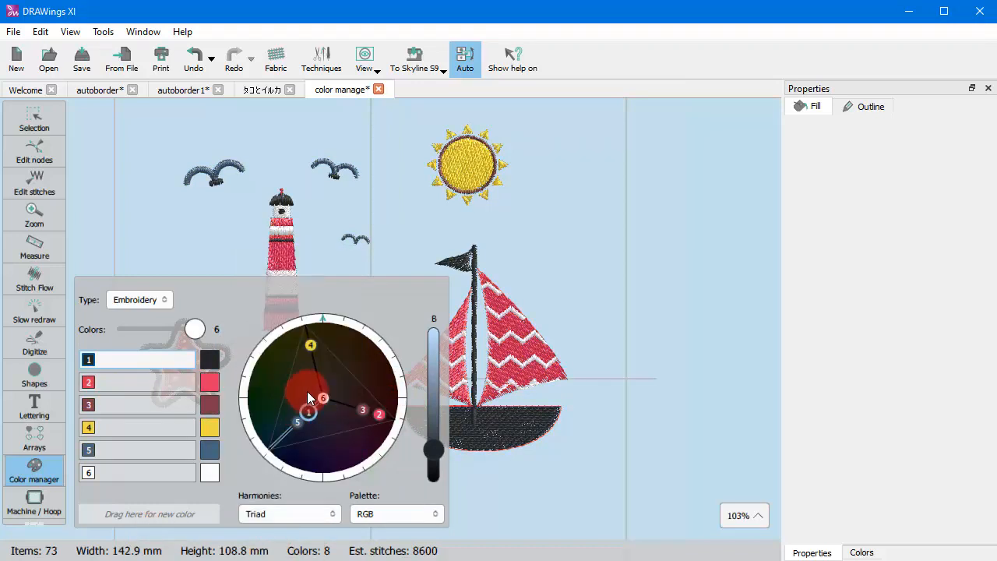
pyautogui.moveTo(322, 319); pyautogui.dragTo(361, 340)
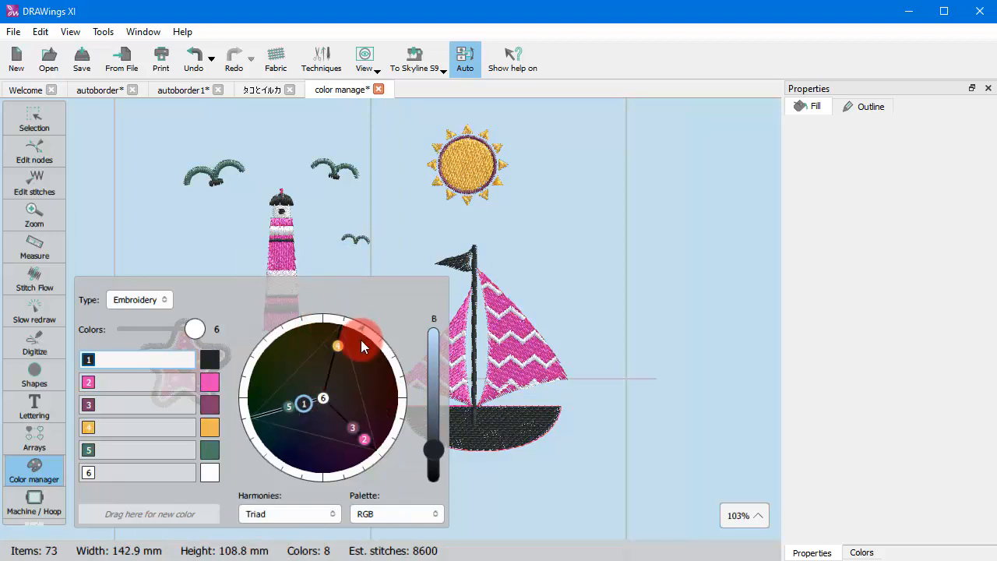
# - Apply the Square harmony and rotate it to purple with olive as the opposite color
pyautogui.click(299, 520)
pyautogui.click(285, 439)
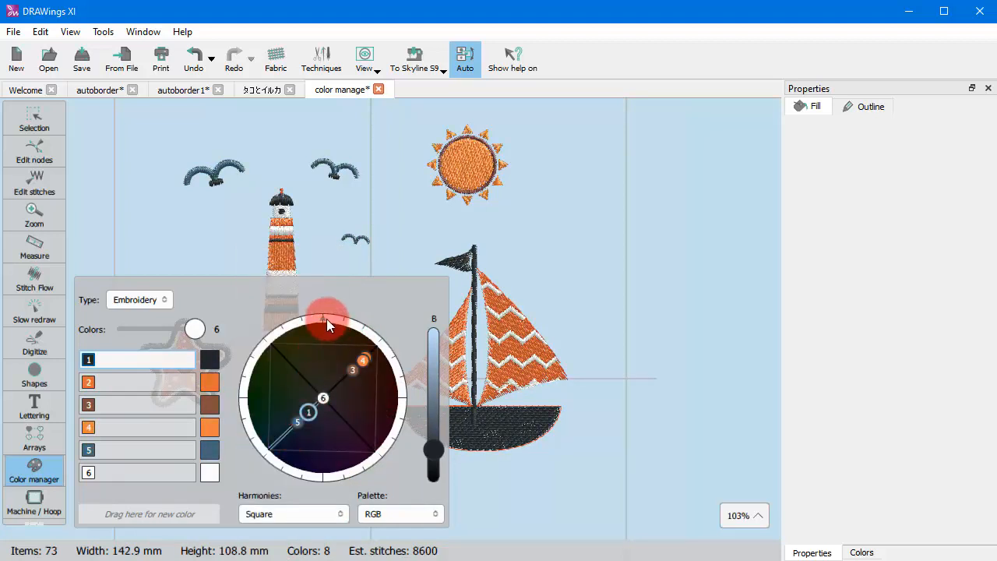
pyautogui.moveTo(326, 319); pyautogui.dragTo(381, 478)
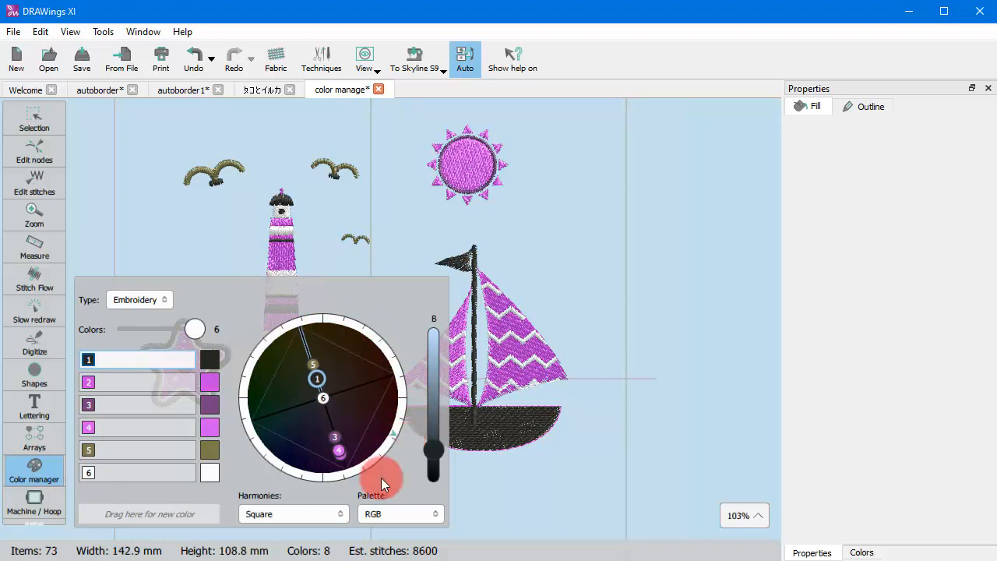
# - Apply the Split-Complementary harmony and rotate it to a coral red, orange and green color scheme
pyautogui.click(309, 514)
pyautogui.click(294, 458)
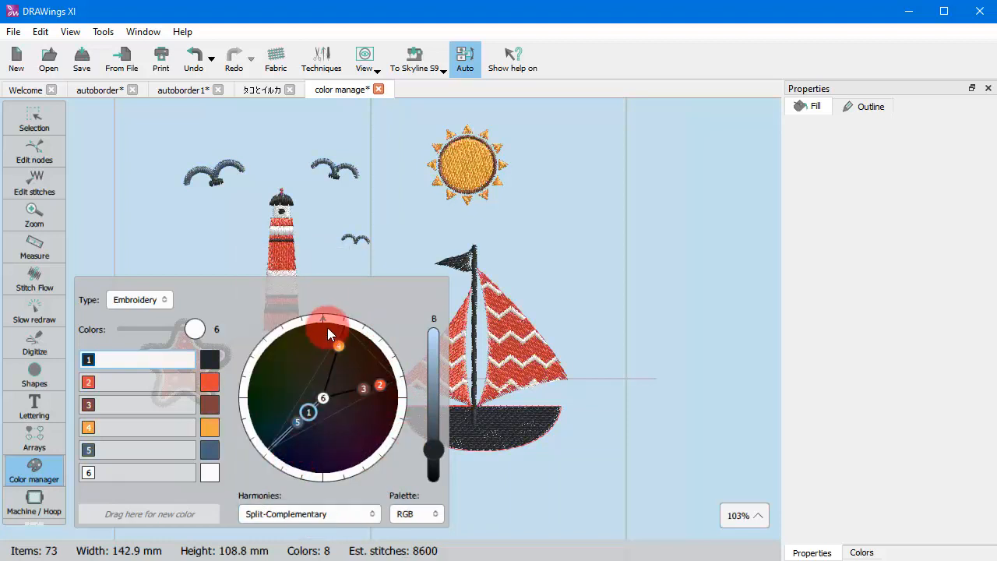
pyautogui.moveTo(327, 328); pyautogui.dragTo(352, 345)
# - Apply the Tetradic harmony with a brighter color 1 and rotate it to a magenta, green and orange-red scheme
pyautogui.click(293, 516)
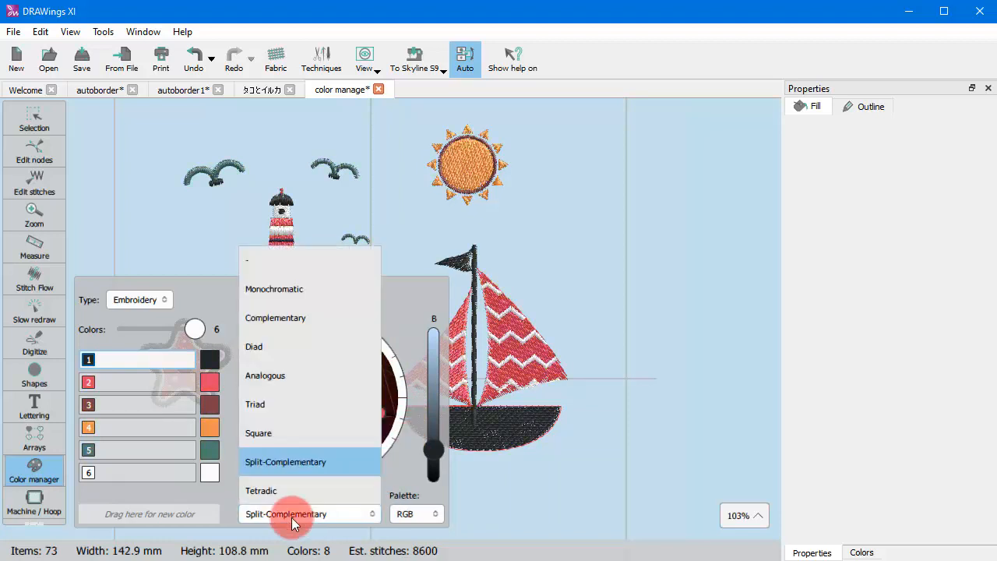
pyautogui.click(281, 491)
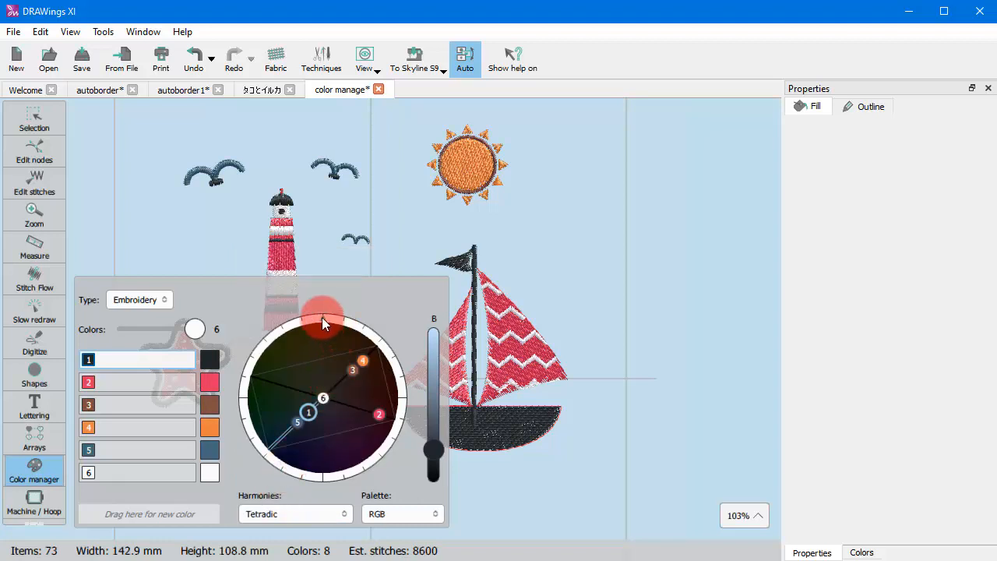
pyautogui.moveTo(322, 317)
pyautogui.mouseDown()
pyautogui.moveTo(358, 332)
pyautogui.moveTo(377, 361)
pyautogui.moveTo(308, 317)
pyautogui.moveTo(263, 391)
pyautogui.moveTo(274, 370)
pyautogui.moveTo(329, 344)
pyautogui.moveTo(416, 435)
pyautogui.moveTo(438, 392)
pyautogui.moveTo(436, 427)
pyautogui.moveTo(440, 394)
pyautogui.mouseUp()
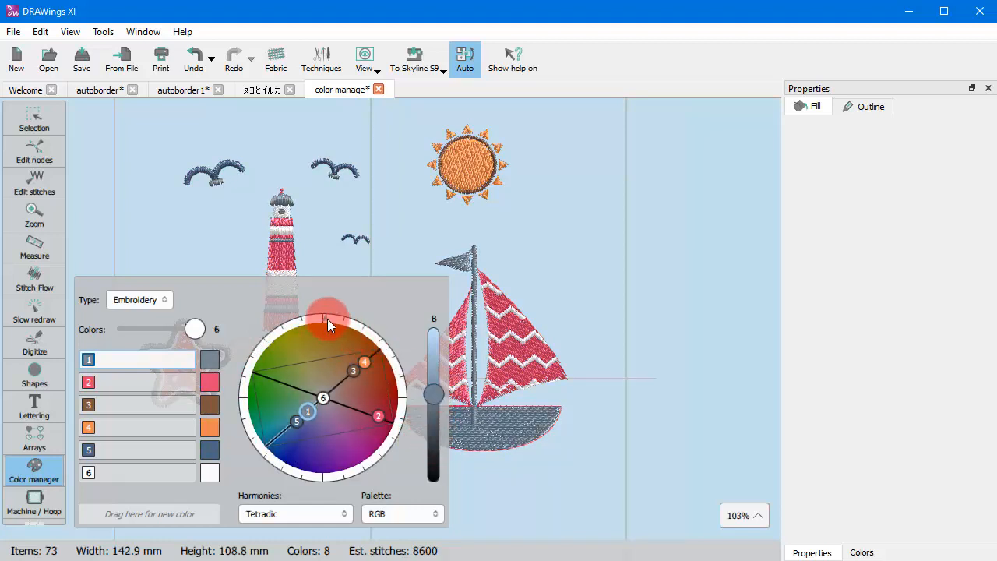
pyautogui.moveTo(328, 319); pyautogui.dragTo(364, 356)
pyautogui.click(557, 494)
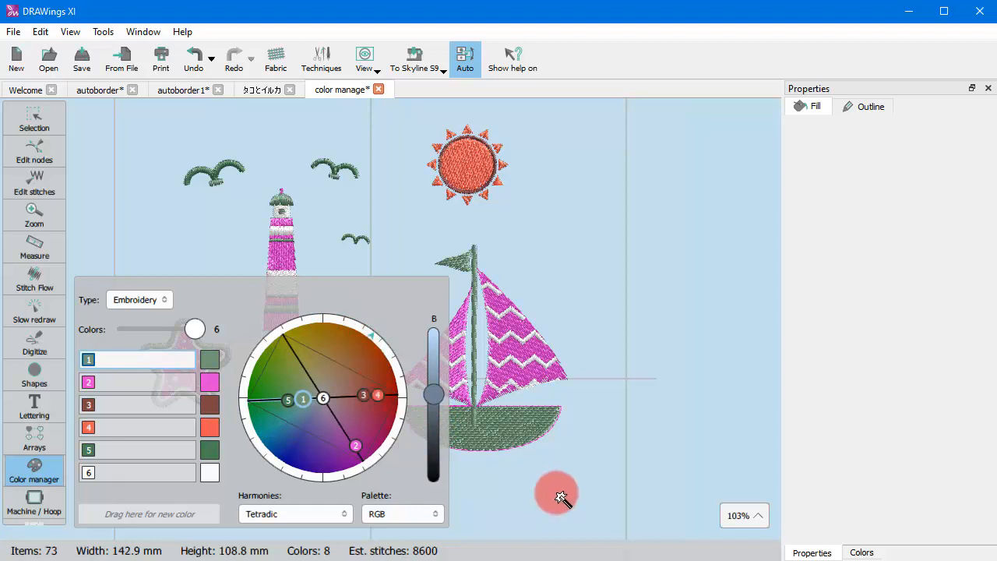